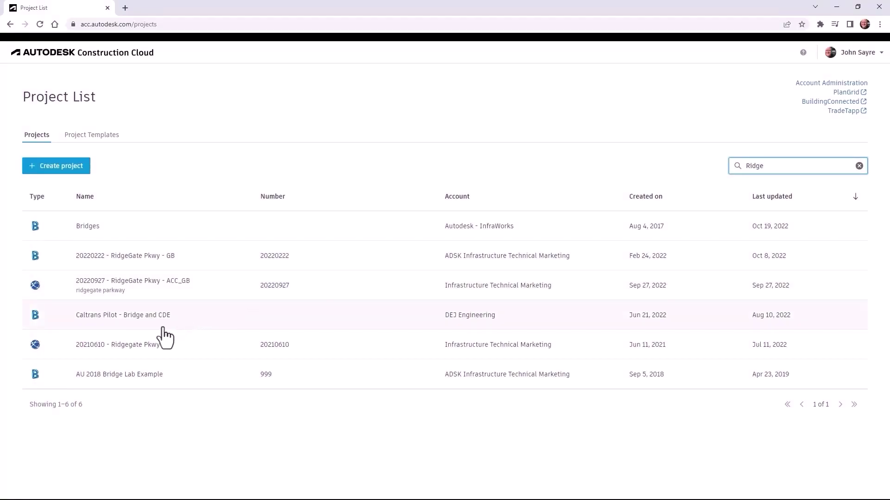
pyautogui.click(118, 346)
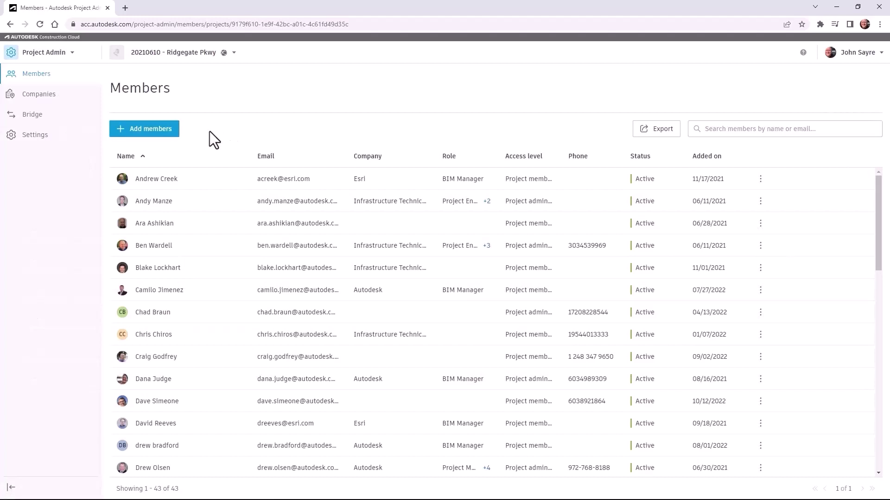
pyautogui.click(146, 130)
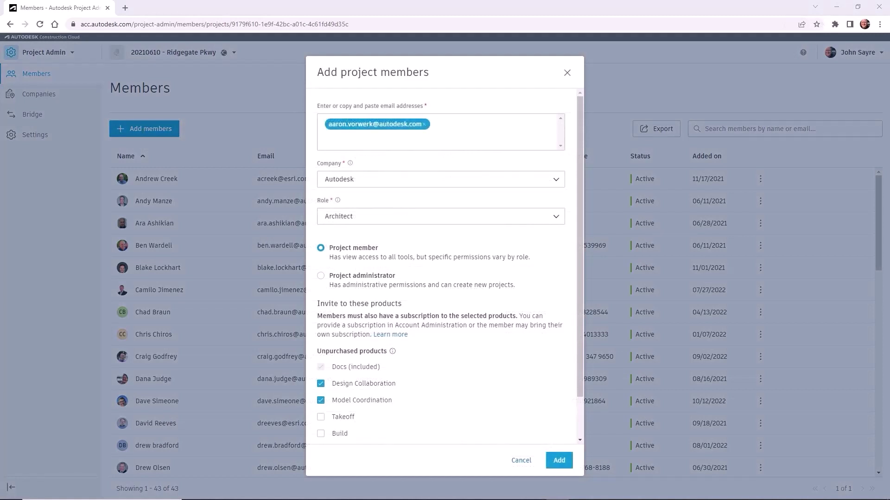
pyautogui.click(559, 461)
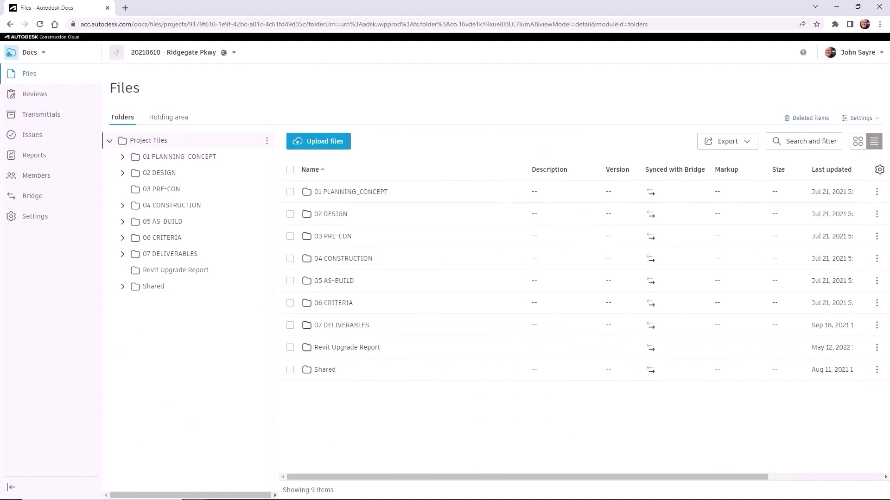
pyautogui.click(268, 141)
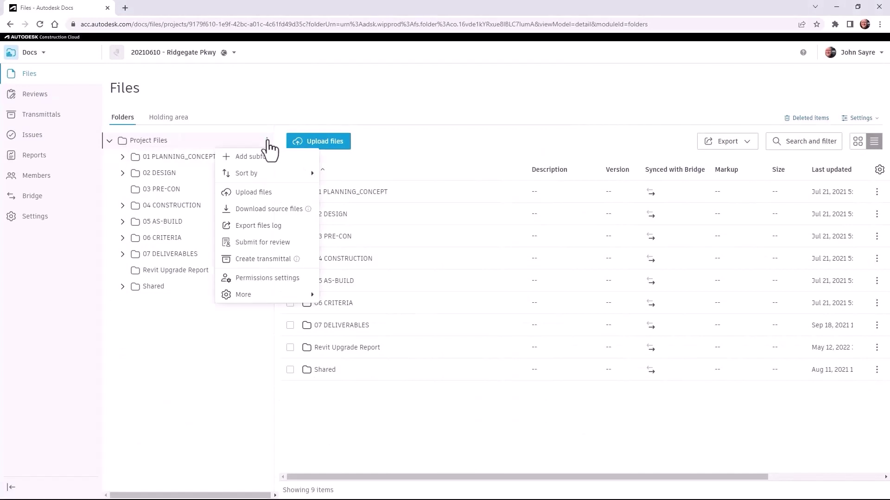
pyautogui.click(264, 278)
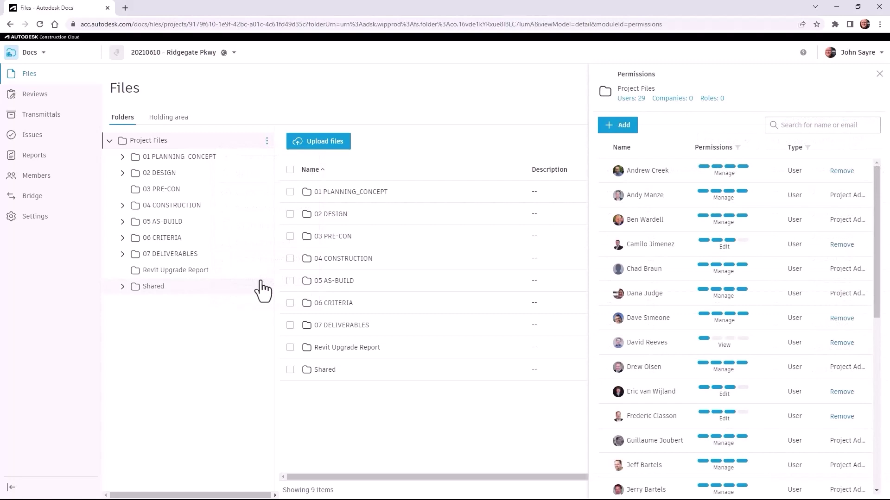
pyautogui.click(621, 127)
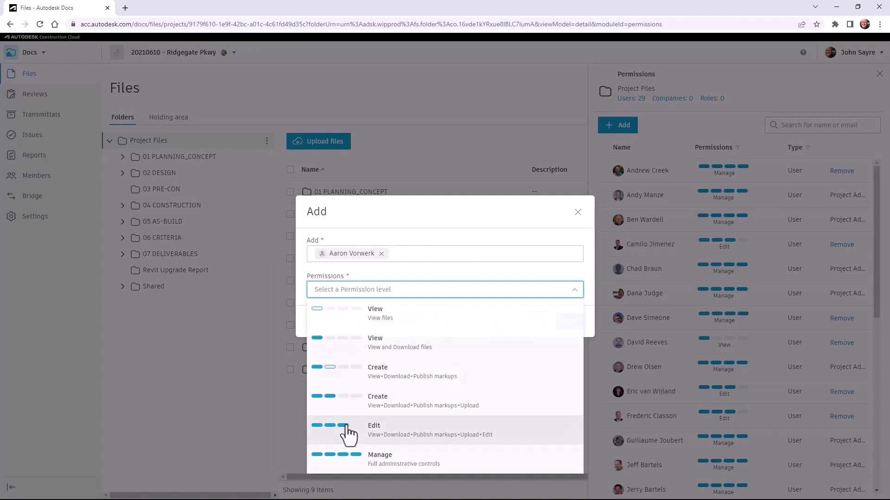
pyautogui.click(348, 432)
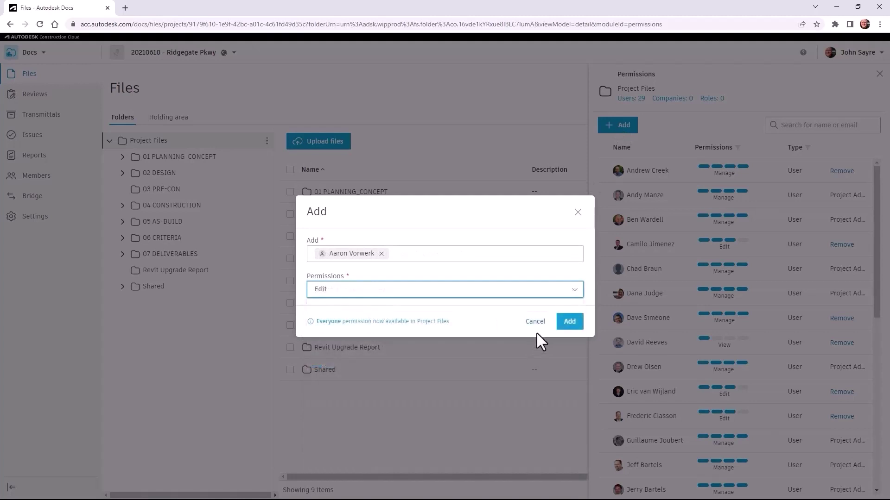
pyautogui.click(571, 321)
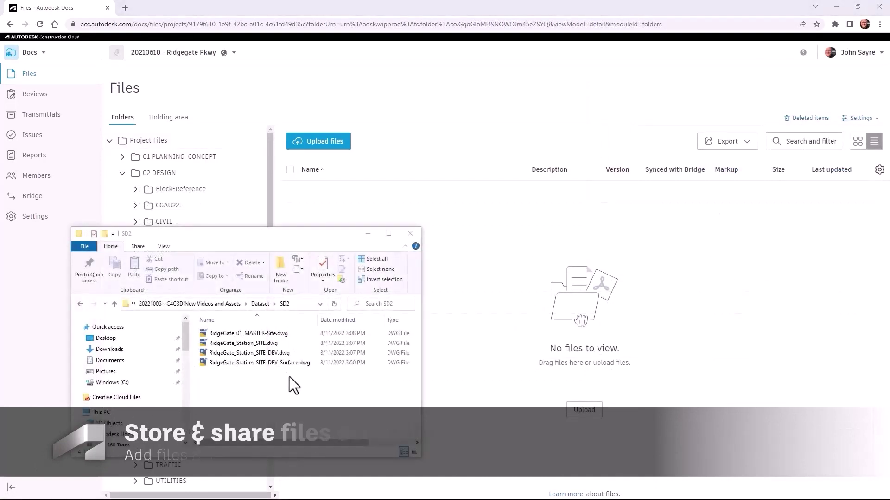
# Select the four RidgeGate DWG files and drag them into the SD2 folder.
pyautogui.click(250, 334)
pyautogui.keyDown('shift'); pyautogui.click(259, 363); pyautogui.keyUp('shift')
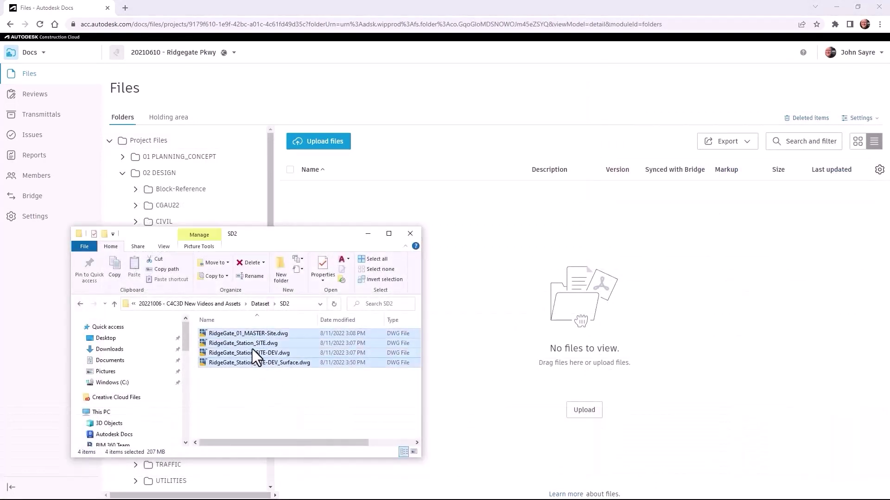
pyautogui.moveTo(249, 336); pyautogui.dragTo(504, 319)
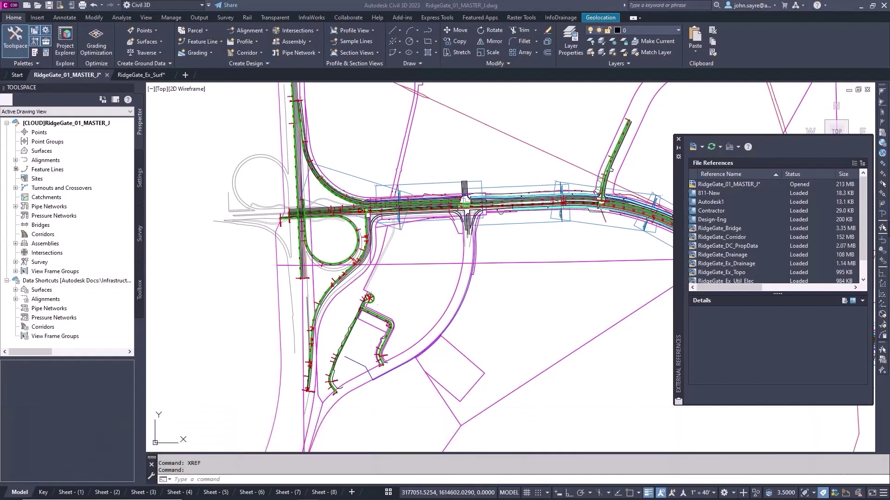
# Attach the floodplain drawing as an external DWG reference.
pyautogui.click(697, 146)
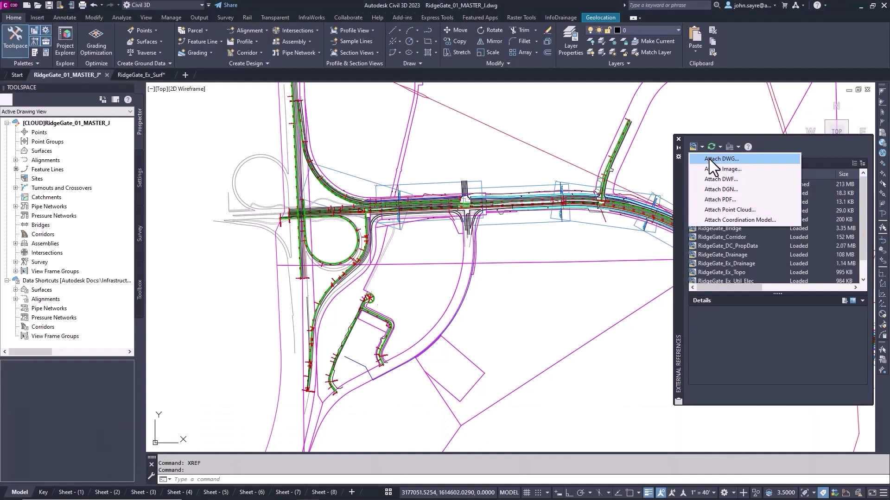
pyautogui.click(716, 157)
pyautogui.click(475, 344)
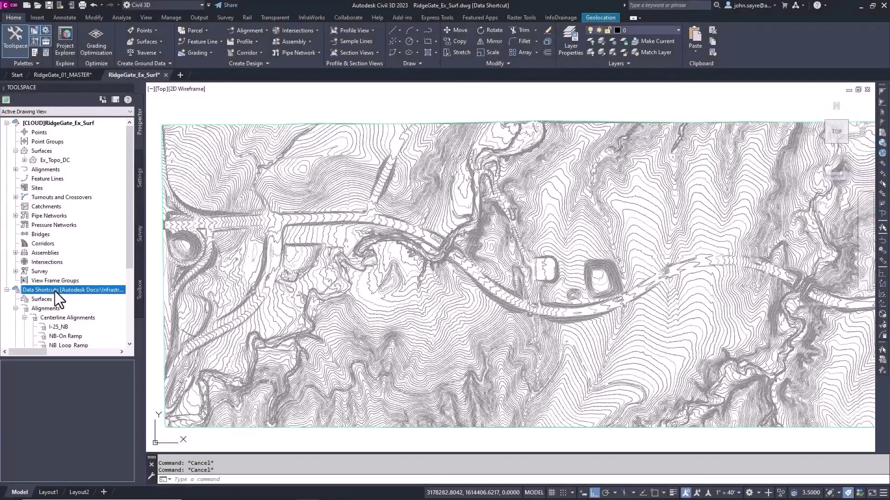
# Create an Ex_Topo_DC surface data shortcut and reference it into the master drawing.
pyautogui.rightClick(55, 291)
pyautogui.click(93, 297)
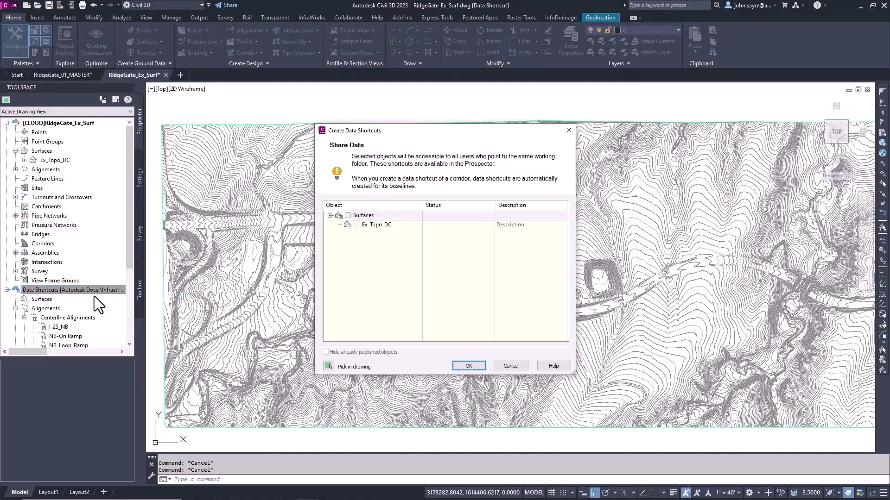
pyautogui.click(357, 224)
pyautogui.click(469, 366)
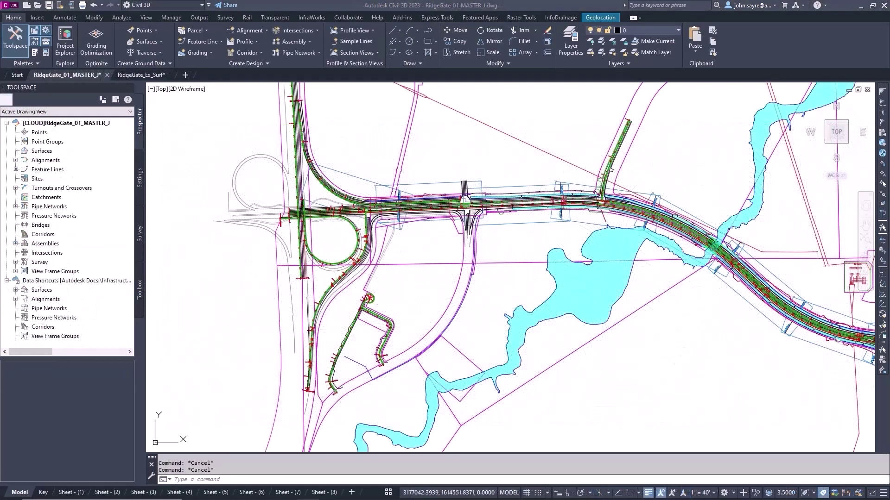
pyautogui.rightClick(52, 299)
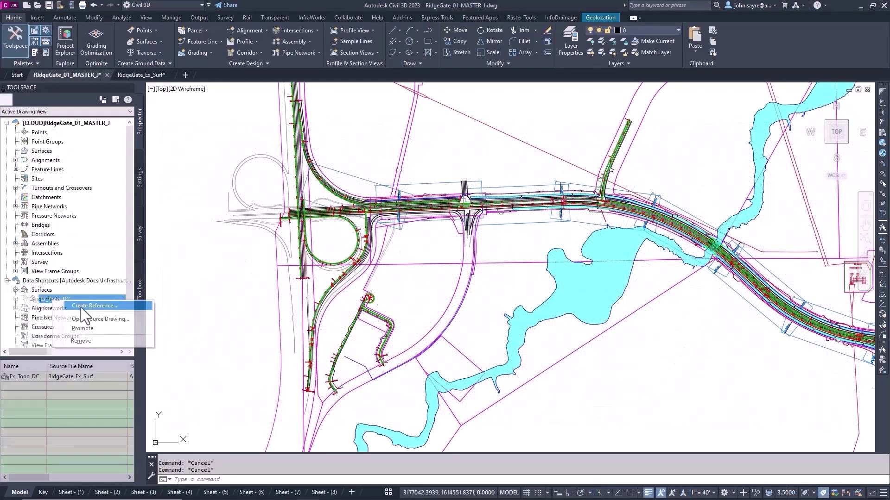
pyautogui.click(81, 307)
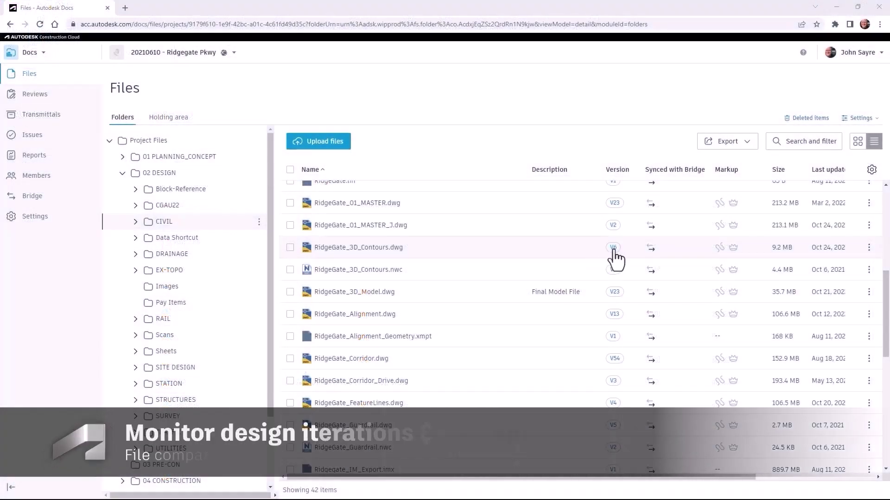
# Compare RidgeGate_3D_Contours.dwg versions v6 and v5 to reveal the added floodplain areas.
pyautogui.click(613, 247)
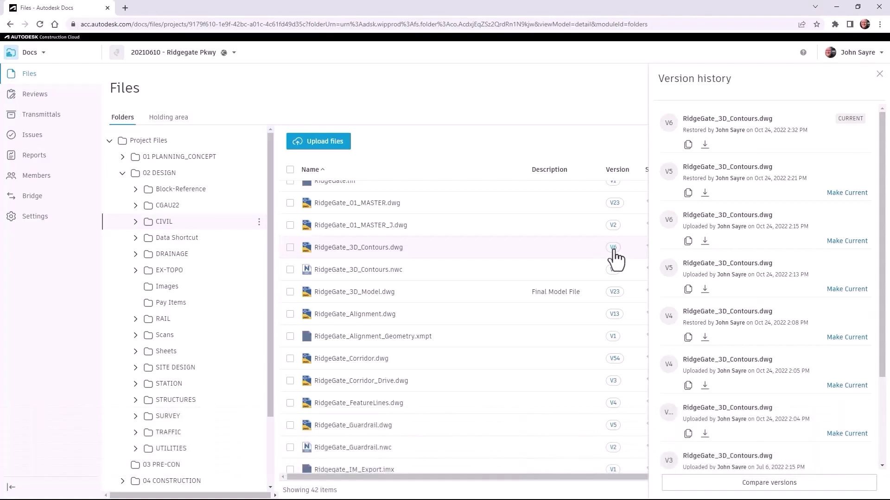
pyautogui.click(762, 484)
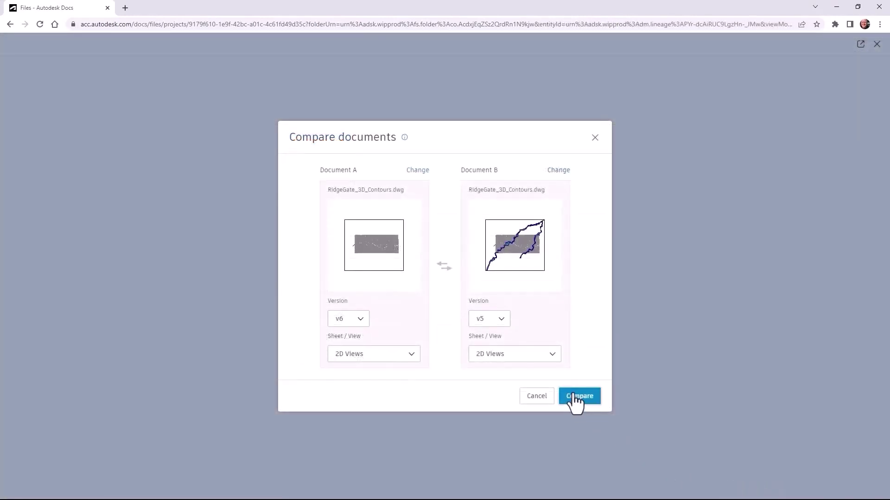
pyautogui.click(579, 396)
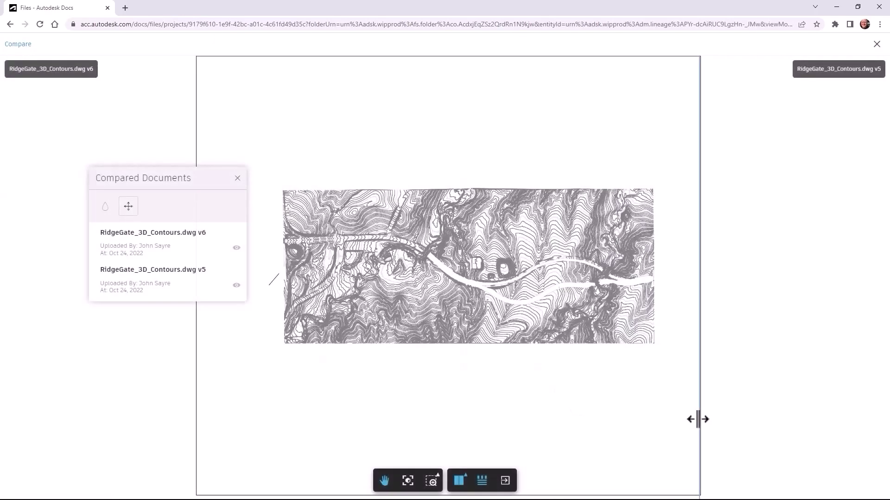
pyautogui.moveTo(698, 419)
pyautogui.mouseDown()
pyautogui.moveTo(190, 438)
pyautogui.moveTo(703, 434)
pyautogui.mouseUp()
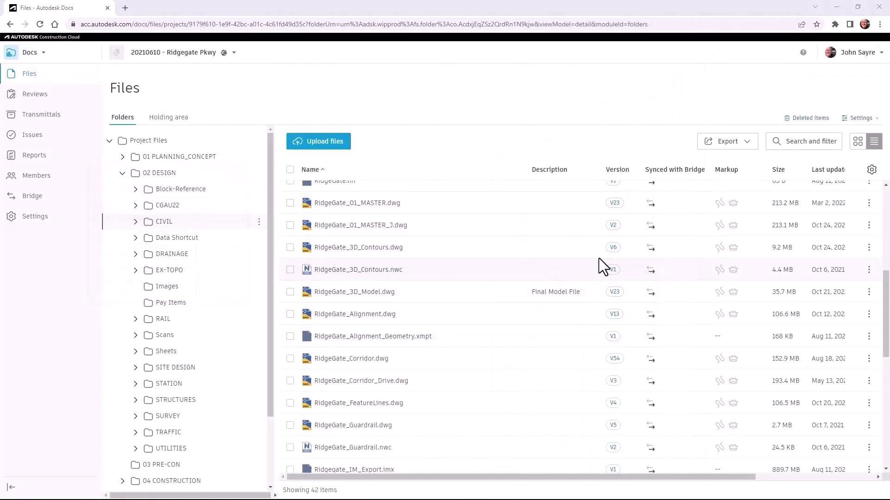
# Make V5 of RidgeGate_3D_Contours.dwg current from its version history and confirm the restore.
pyautogui.click(613, 248)
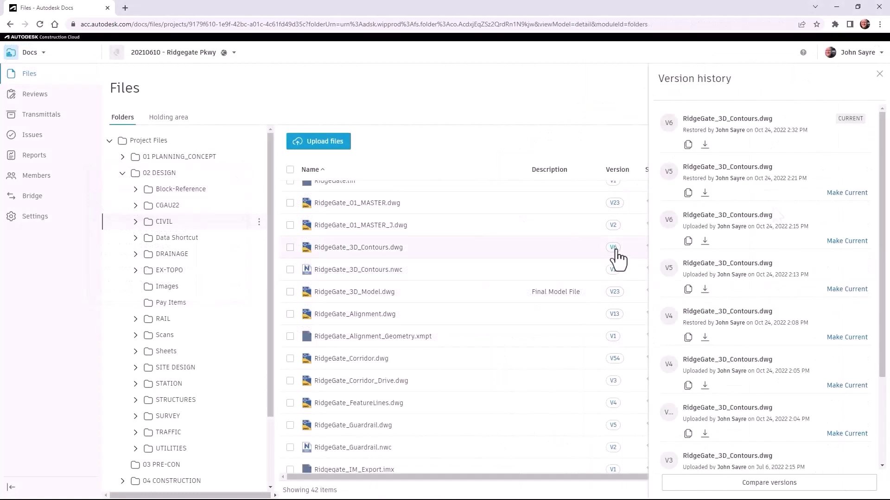
pyautogui.click(847, 193)
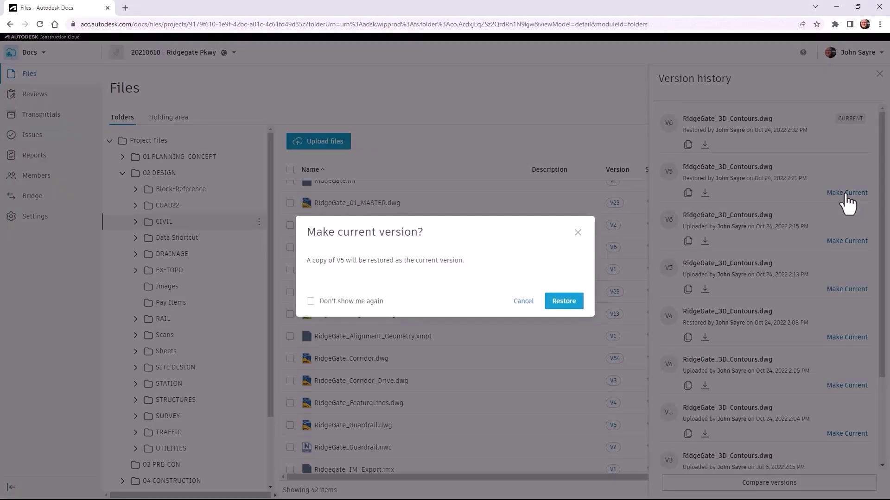
pyautogui.click(562, 300)
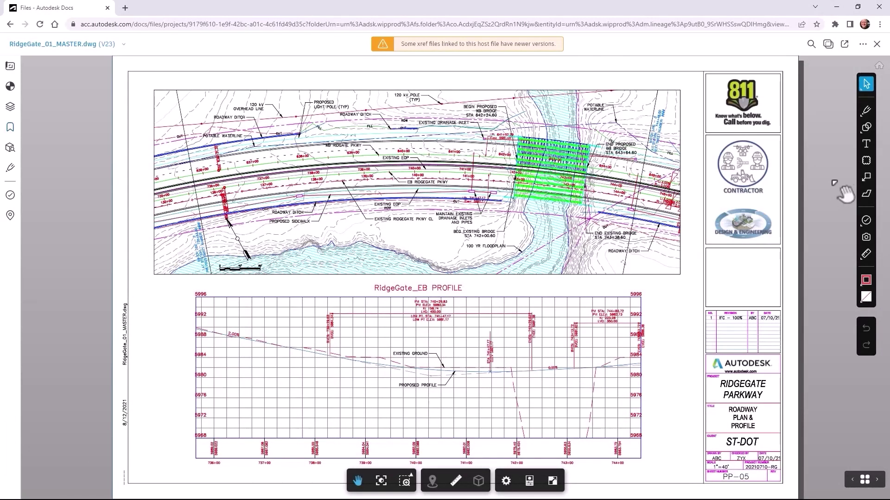
# Revision-cloud the green bridge area and create Existing Condition issue #57, Flood Plane.
pyautogui.click(866, 161)
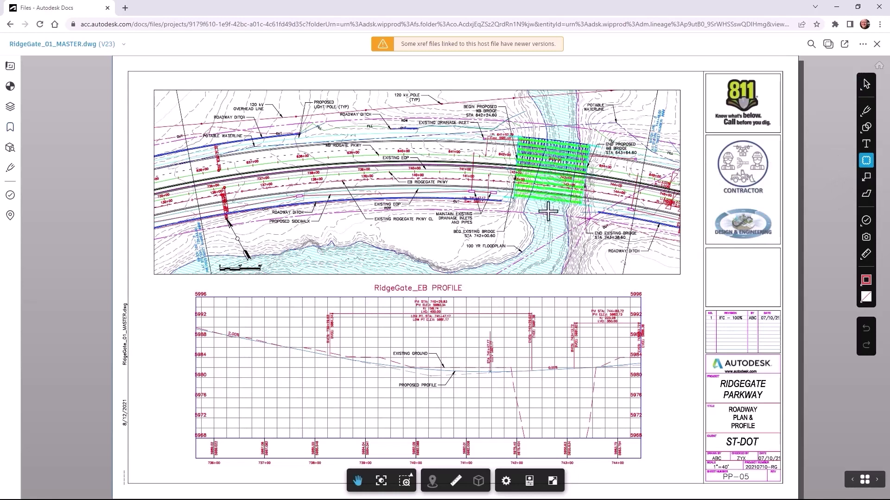
pyautogui.moveTo(480, 225); pyautogui.dragTo(639, 108)
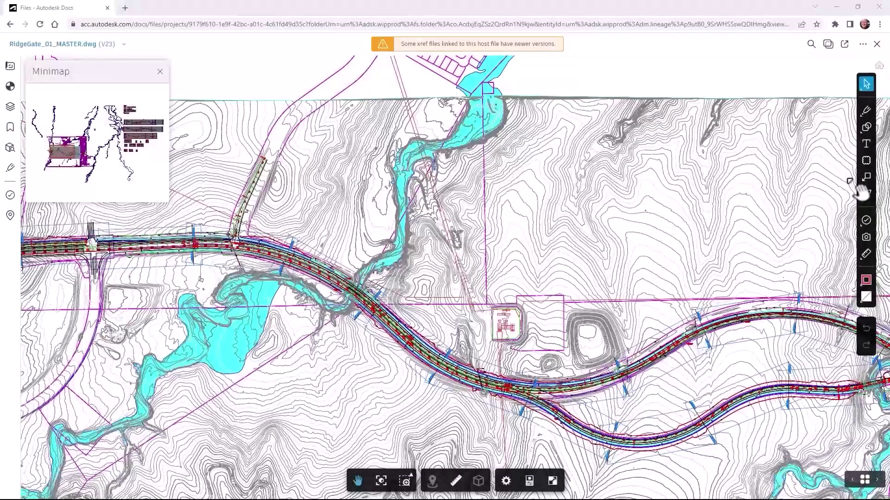
pyautogui.click(866, 221)
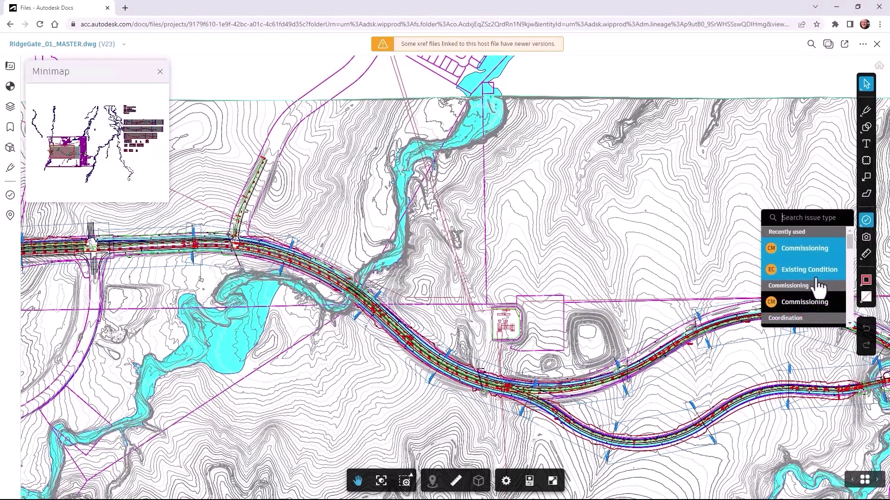
pyautogui.click(808, 269)
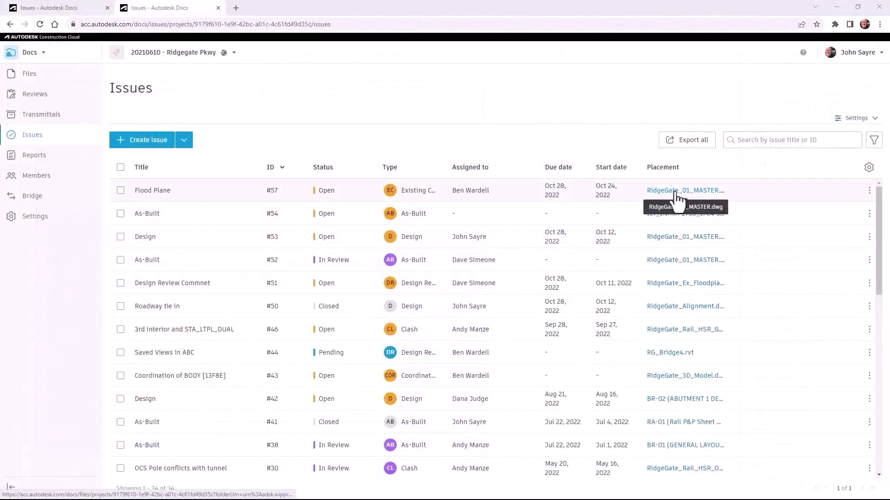
# Set issue #57 Flood Plane to Closed and switch to Design Collaboration's SITE DESIGN page.
pyautogui.click(678, 191)
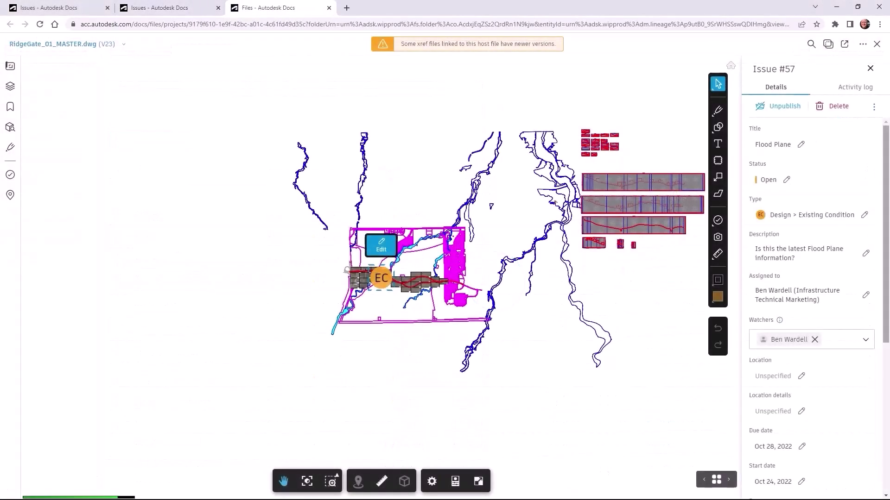
pyautogui.click(769, 179)
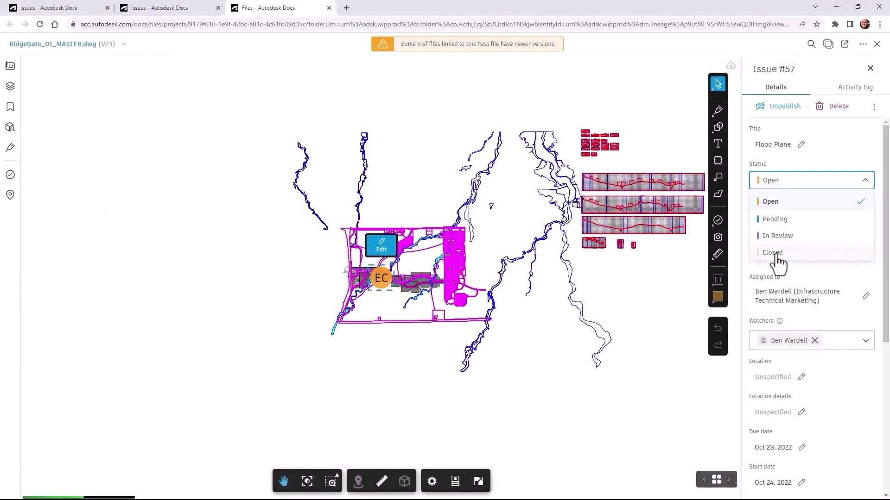
pyautogui.click(772, 253)
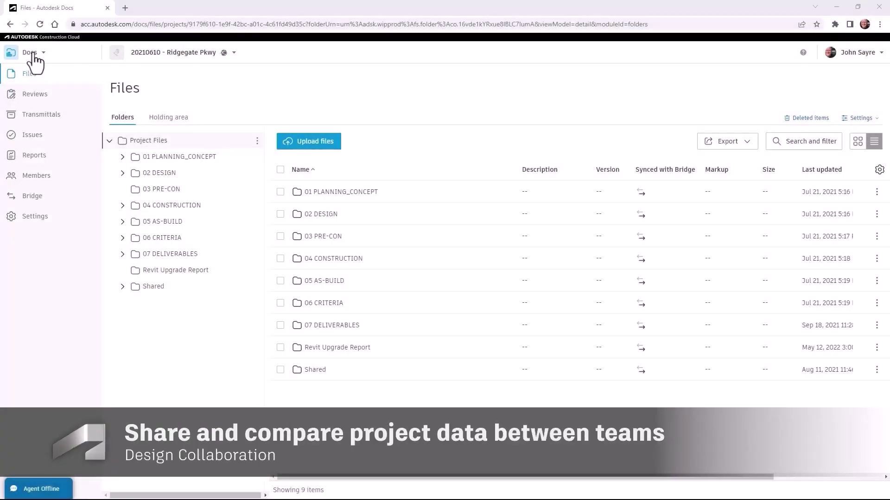
pyautogui.click(32, 53)
pyautogui.click(59, 95)
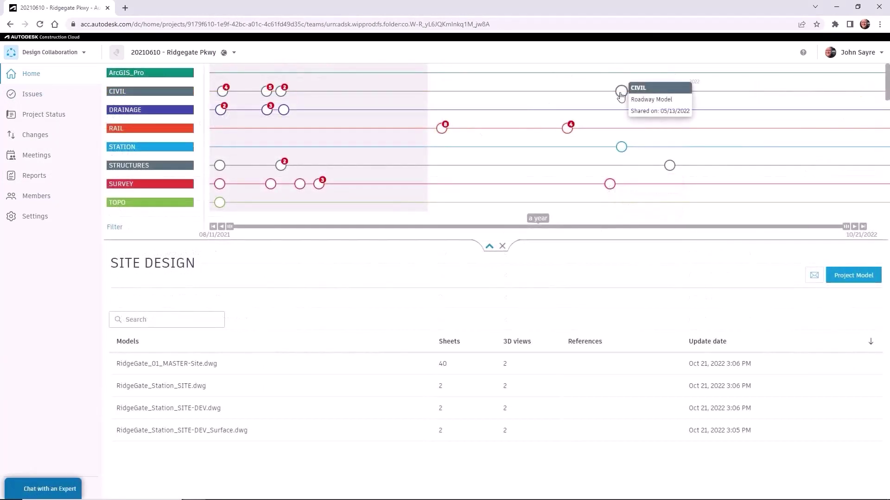
# Compare all SITE DESIGN project models with earlier versions, showing 41,499 changes.
pyautogui.click(850, 276)
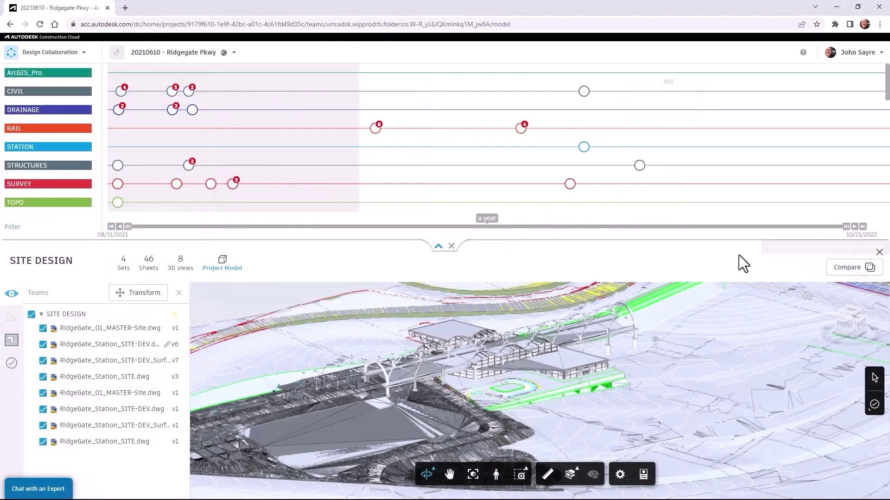
pyautogui.click(860, 278)
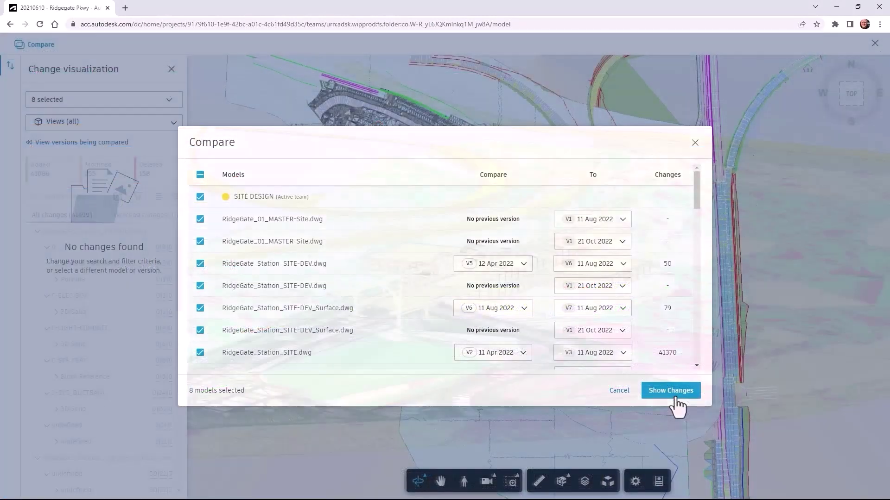
pyautogui.click(670, 391)
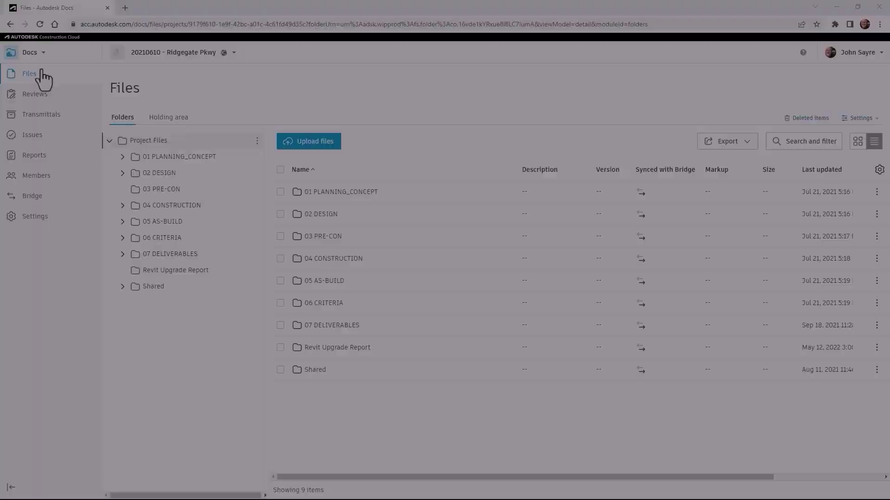
pyautogui.click(30, 51)
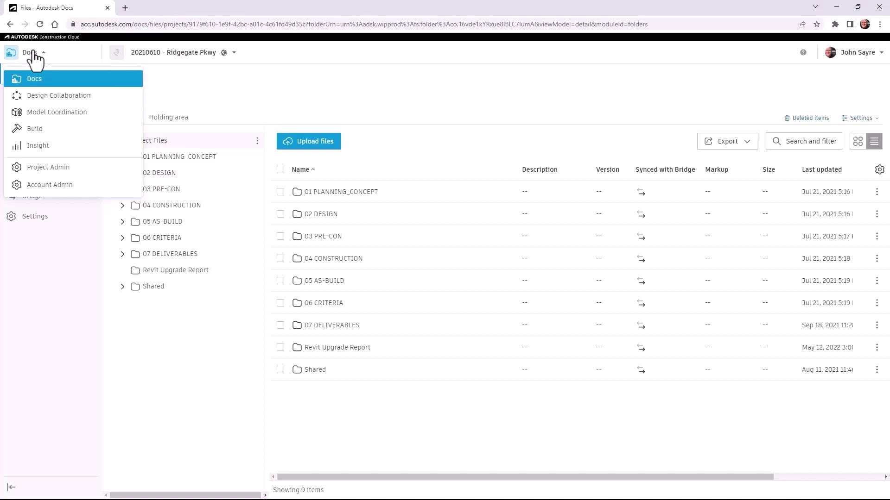
# Open the Corridor–Drainage clashes in Model Coordination and check the LIGHT-RT pipe clash.
pyautogui.click(56, 113)
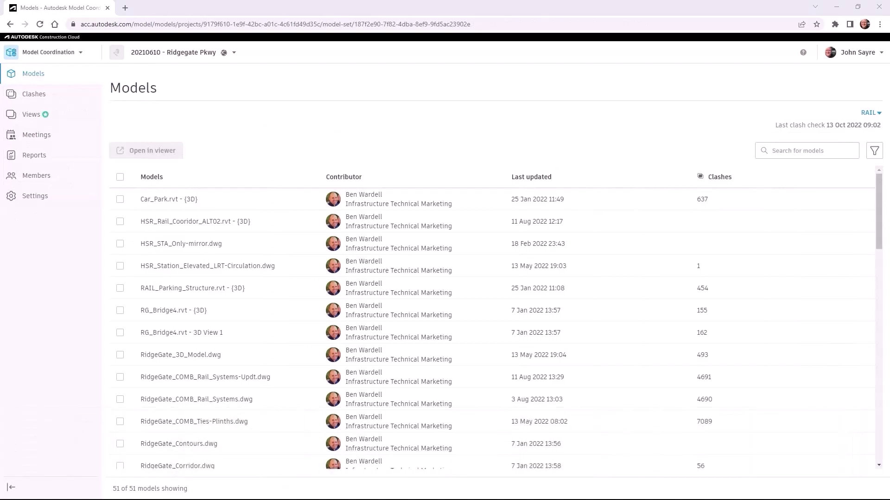
pyautogui.click(34, 94)
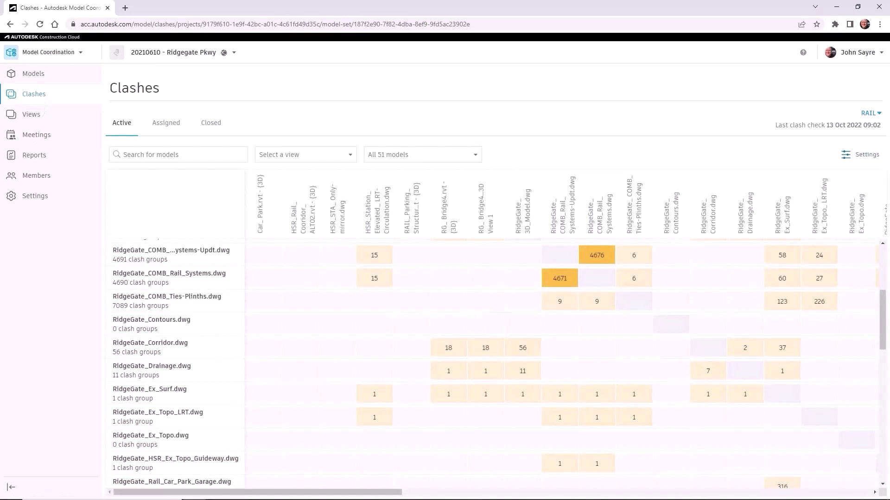
pyautogui.click(745, 348)
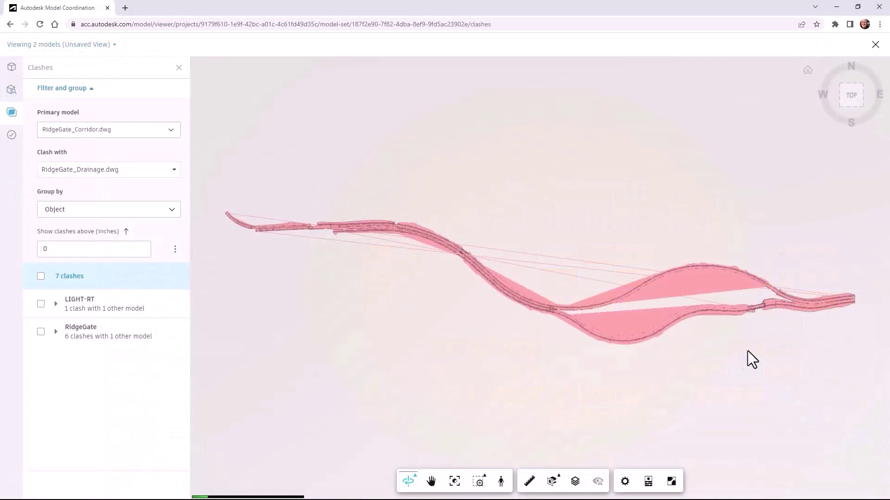
pyautogui.click(56, 304)
pyautogui.click(41, 304)
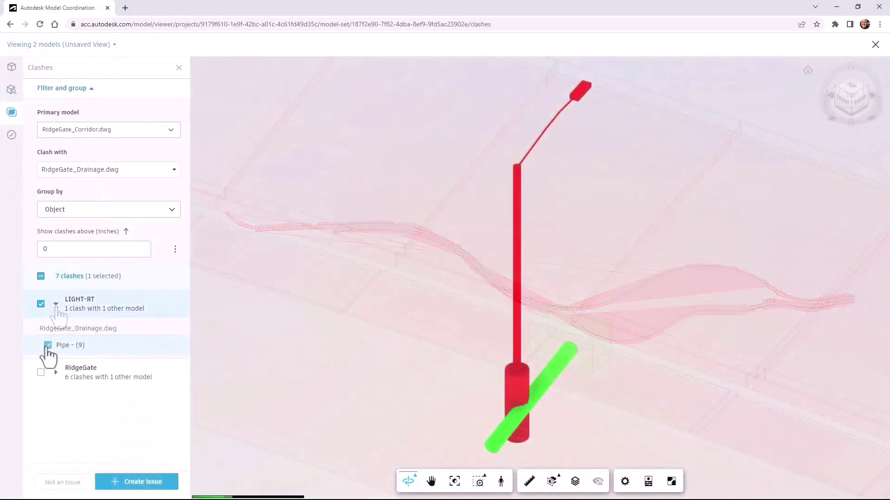